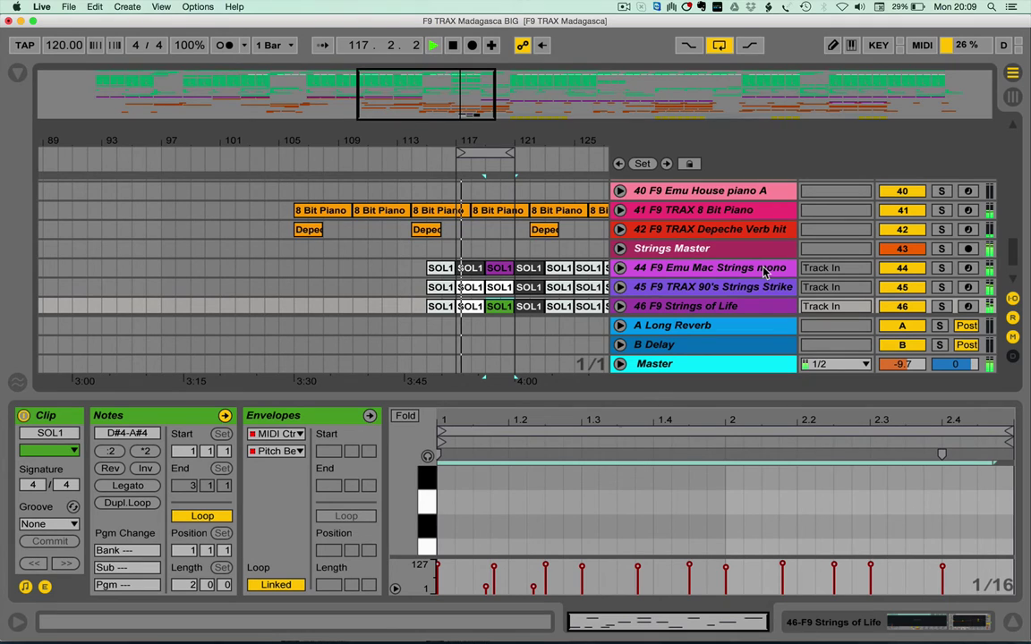
# Select track 44 F9 Emu Mac Strings mono and show its device chain in Device View
pyautogui.click(765, 272)
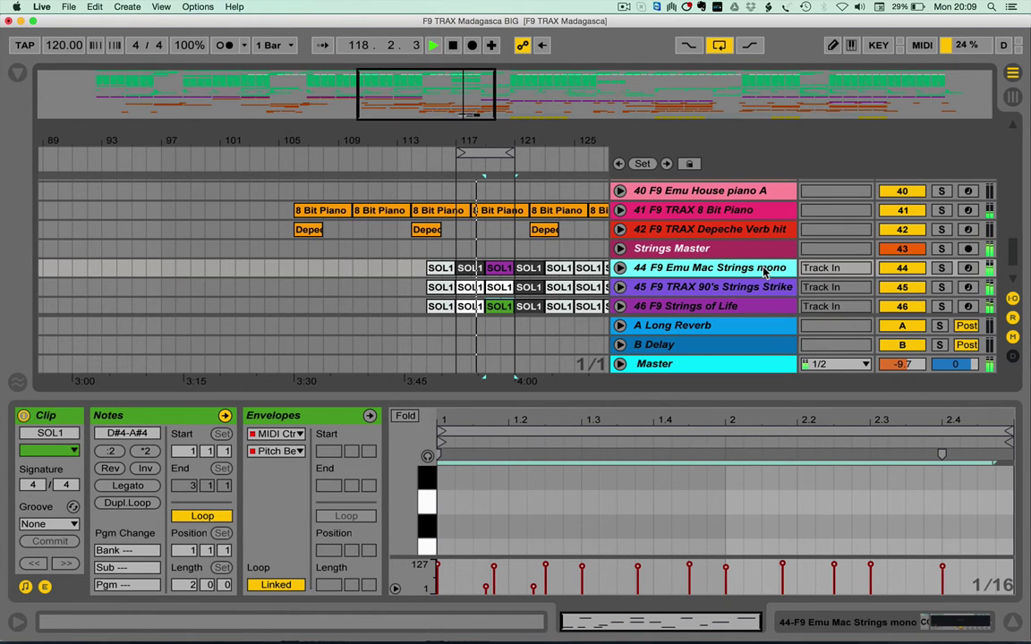
pyautogui.click(765, 271)
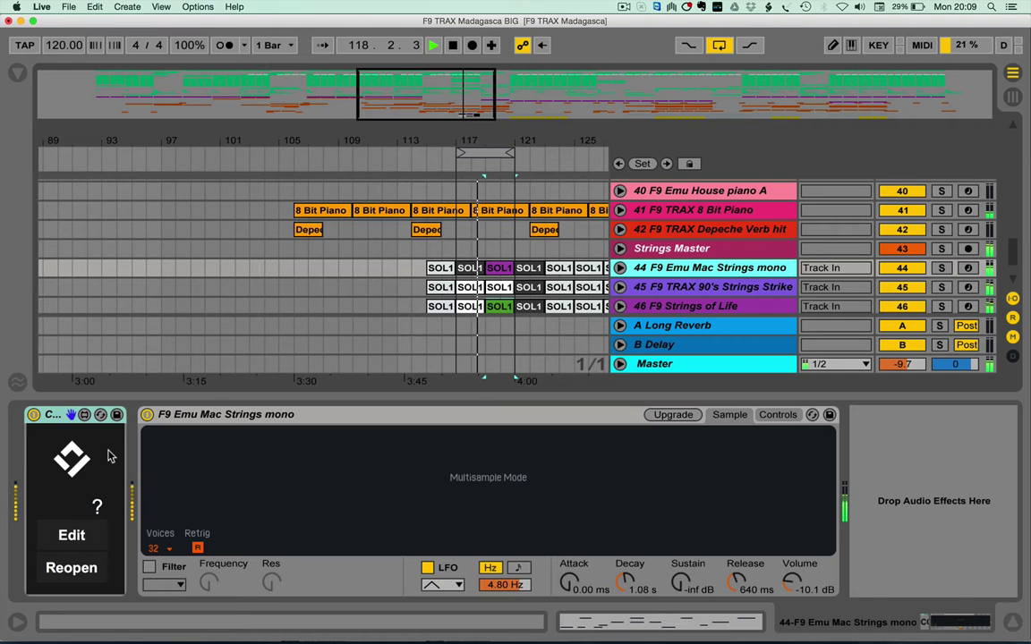
# Pick the SOL1 clips on tracks 45 and 44 for the Multiclip Editor and open it
pyautogui.press('super+k')
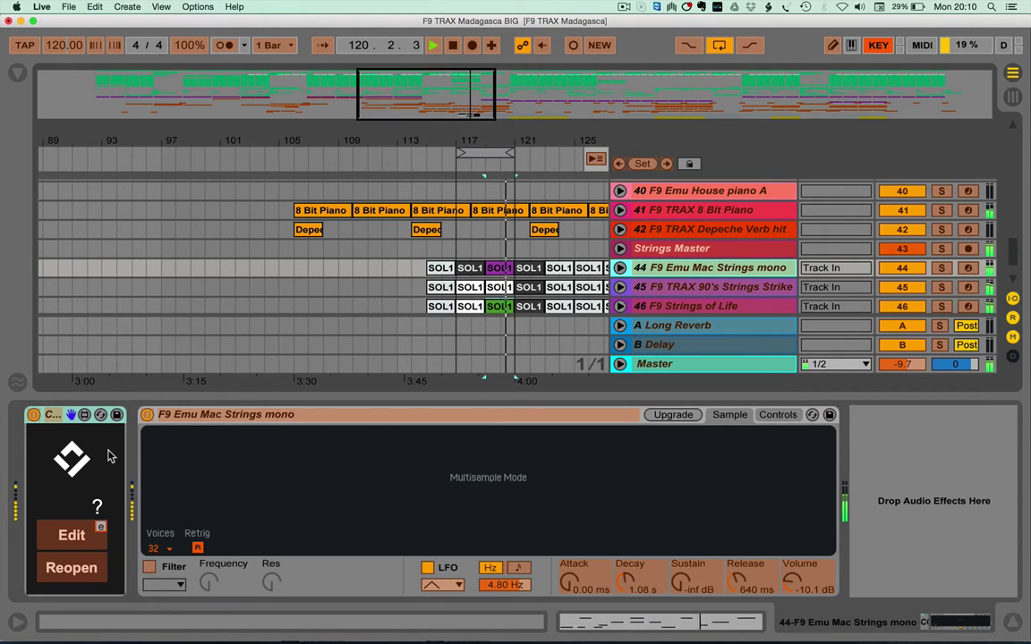
pyautogui.press('super+k')
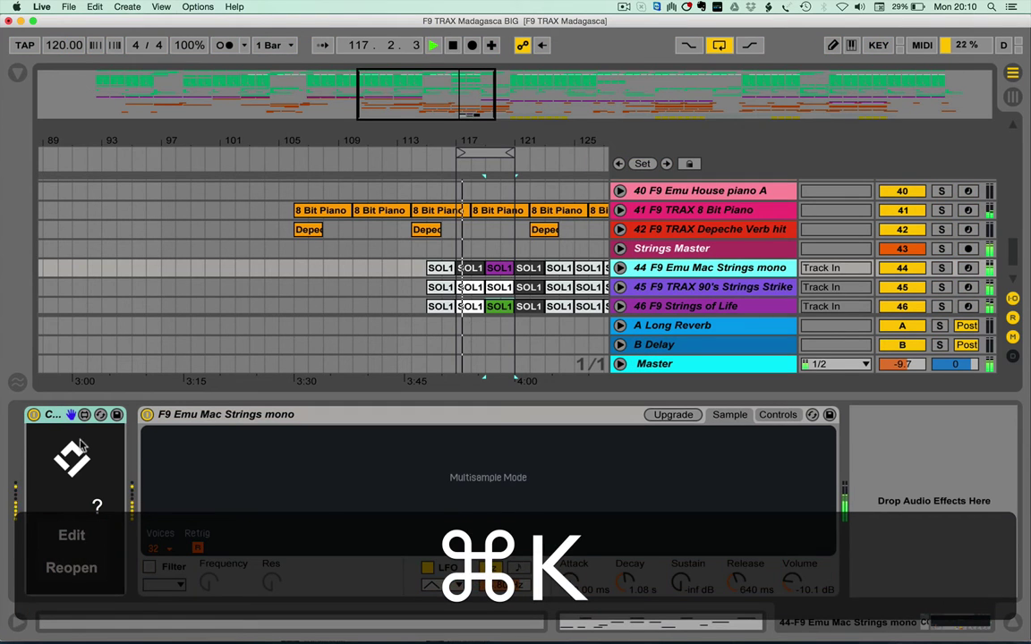
pyautogui.press('e')
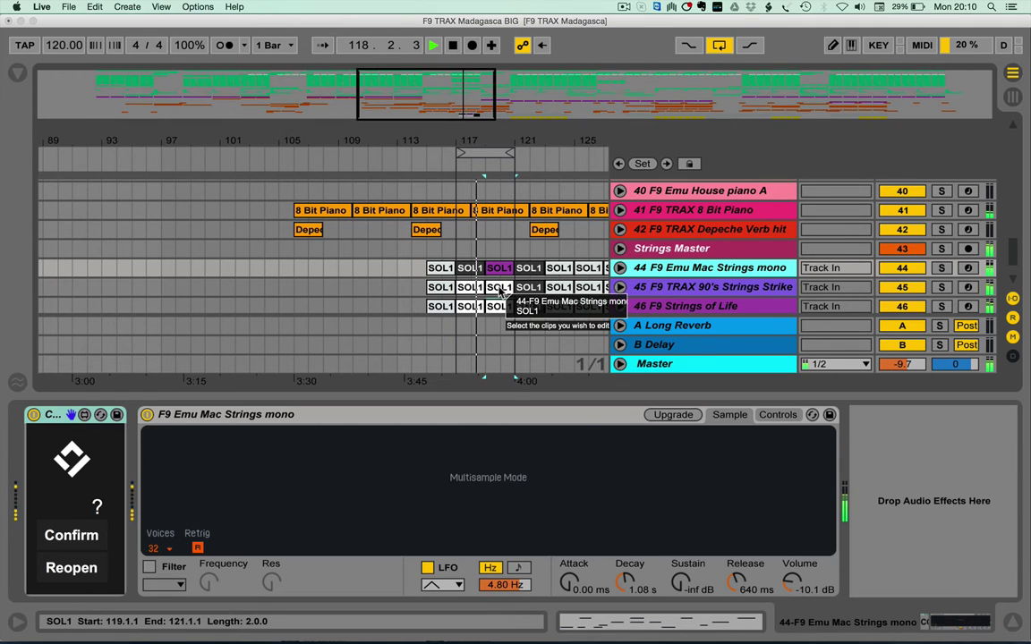
pyautogui.click(500, 287)
pyautogui.click(498, 268)
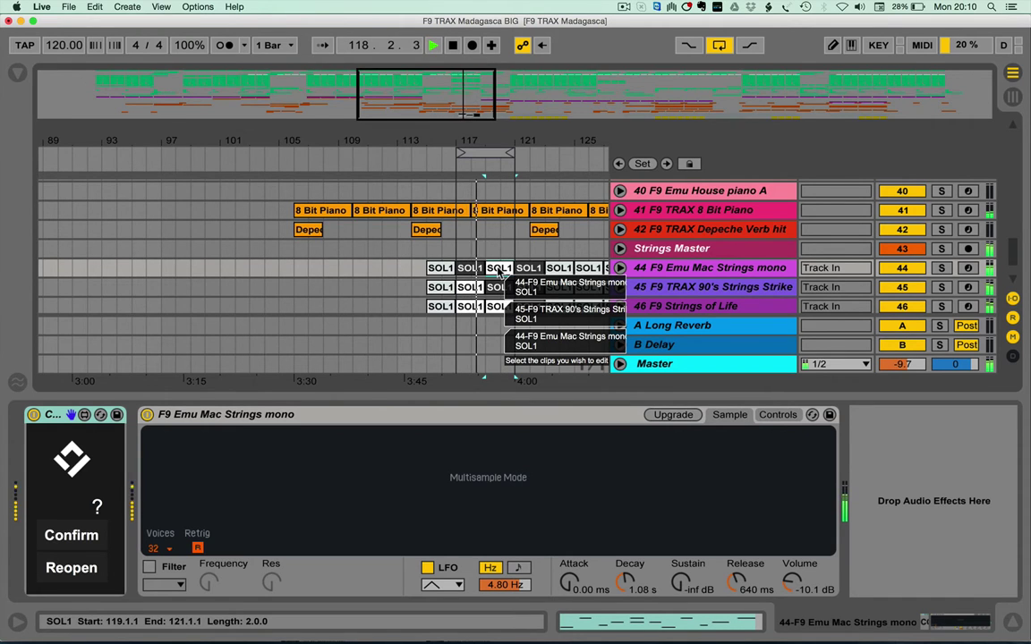
pyautogui.press('e')
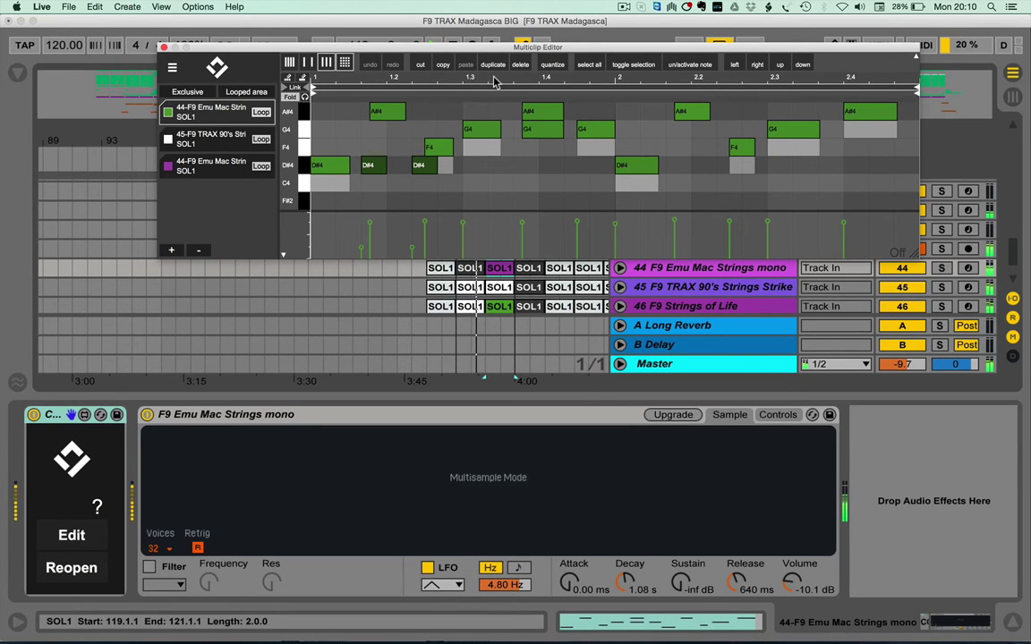
# Zoom the note view out and add track 44's second SOL1 clip at bars 117–119
pyautogui.moveTo(495, 81)
pyautogui.mouseDown()
pyautogui.moveTo(495, 120)
pyautogui.moveTo(494, 63)
pyautogui.moveTo(498, 89)
pyautogui.mouseUp()
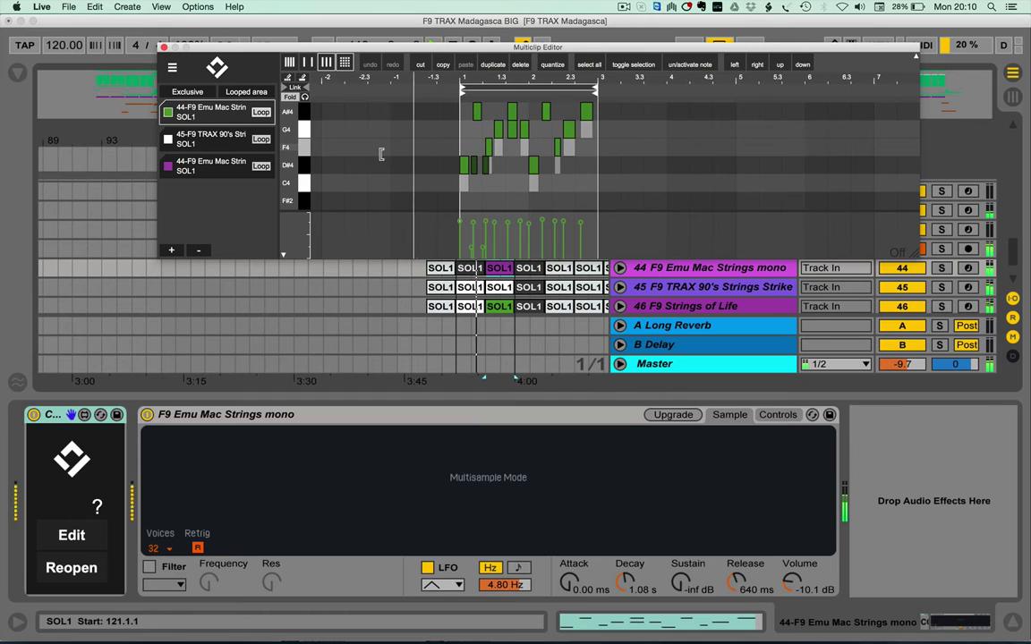
pyautogui.click(465, 293)
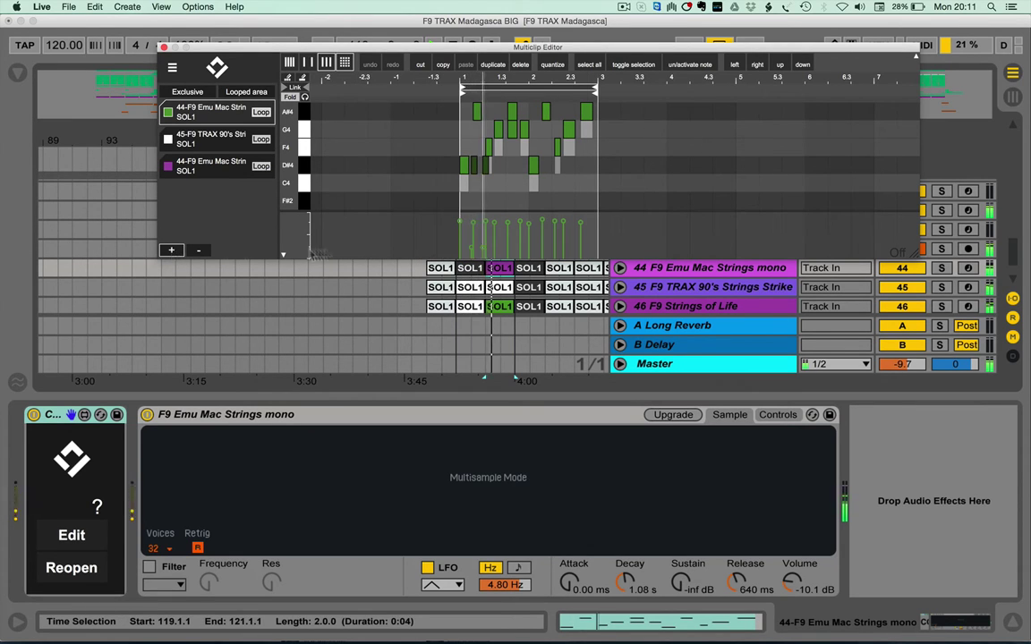
pyautogui.click(467, 269)
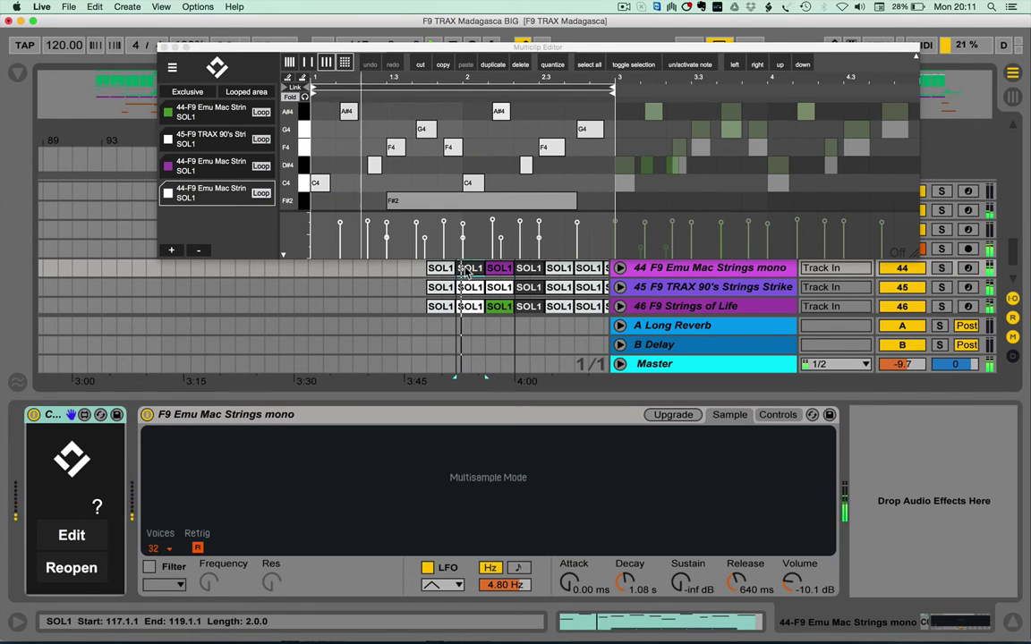
# Add the SOL1 clips from tracks 45 and 46 to the Multiclip Editor list
pyautogui.click(173, 251)
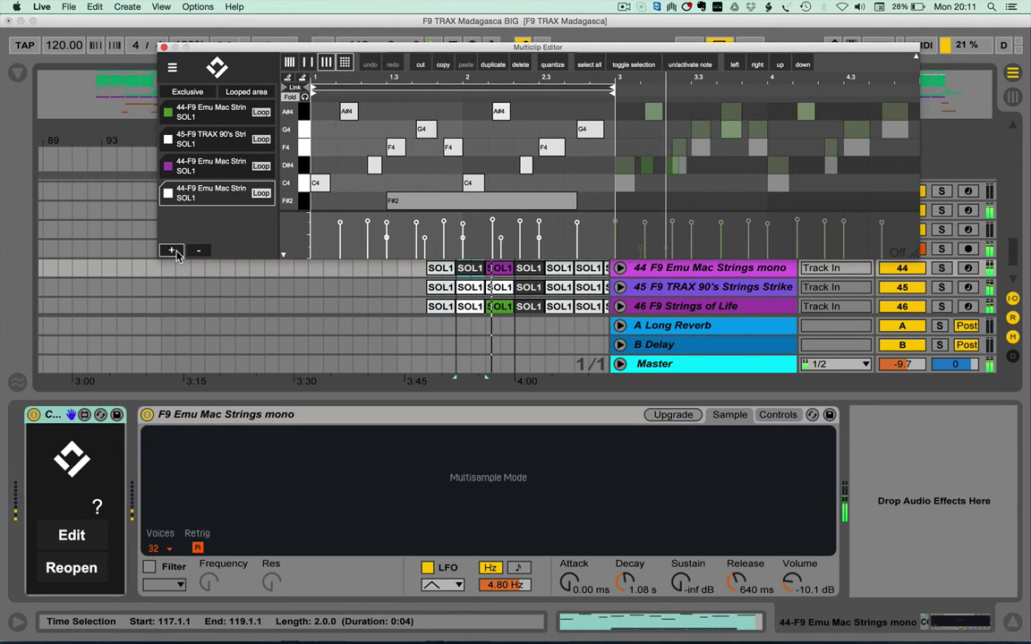
pyautogui.click(174, 252)
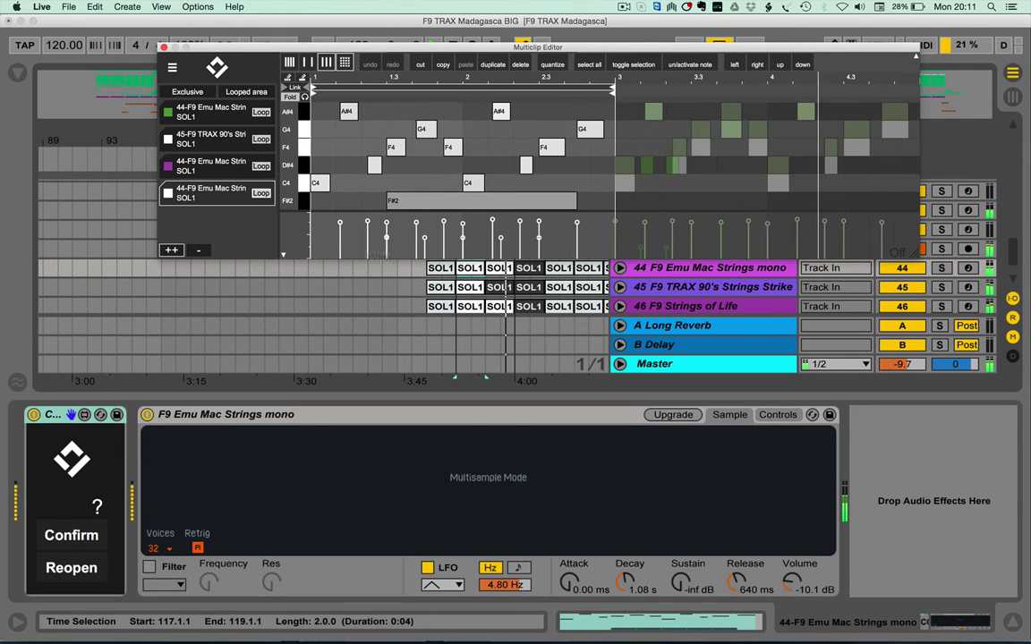
pyautogui.click(473, 289)
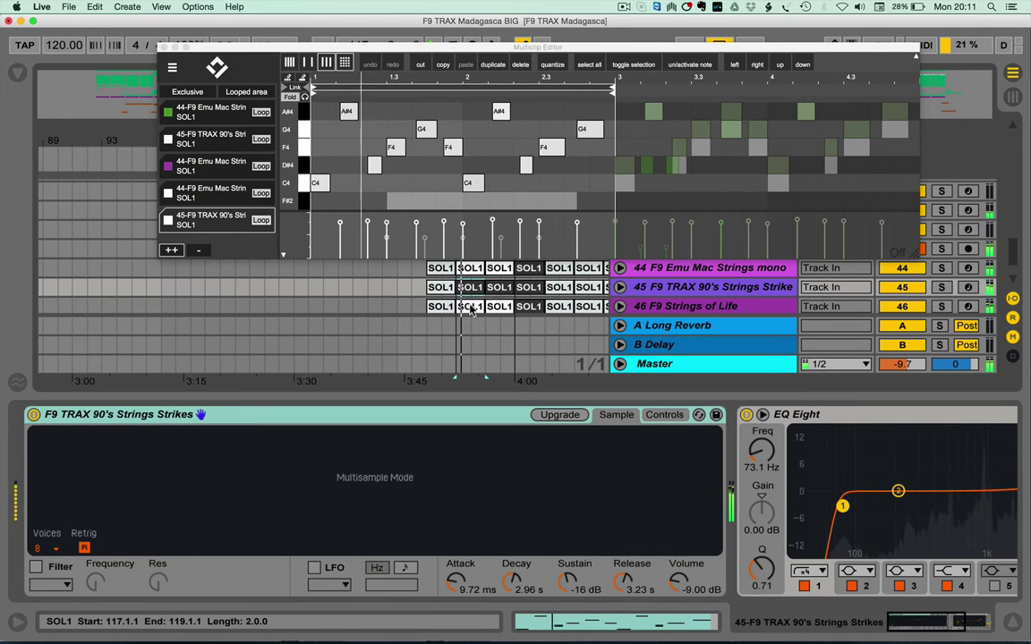
pyautogui.click(470, 307)
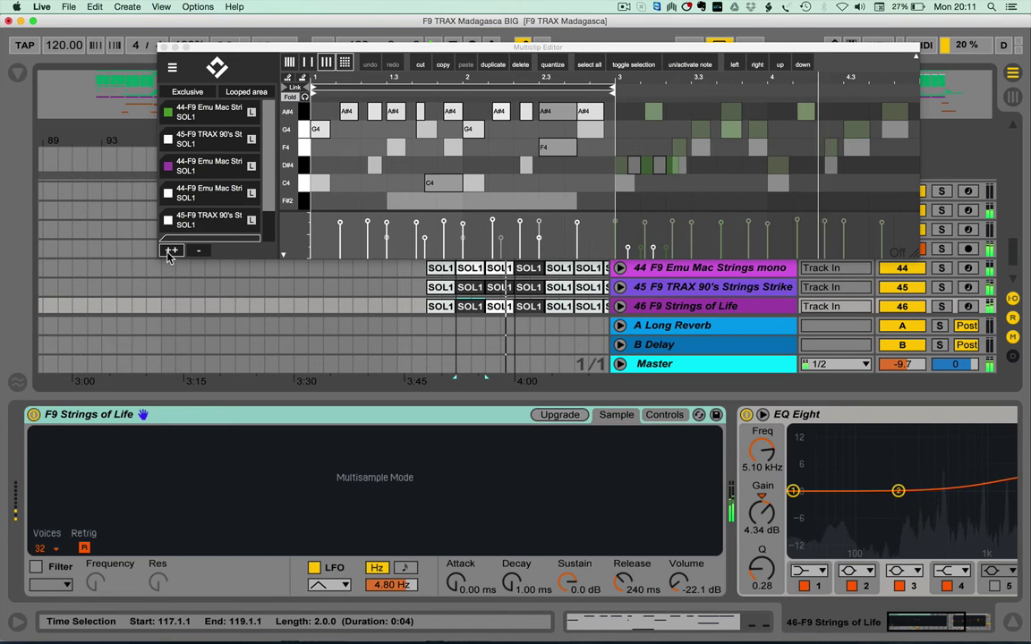
pyautogui.click(200, 254)
# Remove three entries so only two track 44 SOL1 clips remain
pyautogui.click(201, 251)
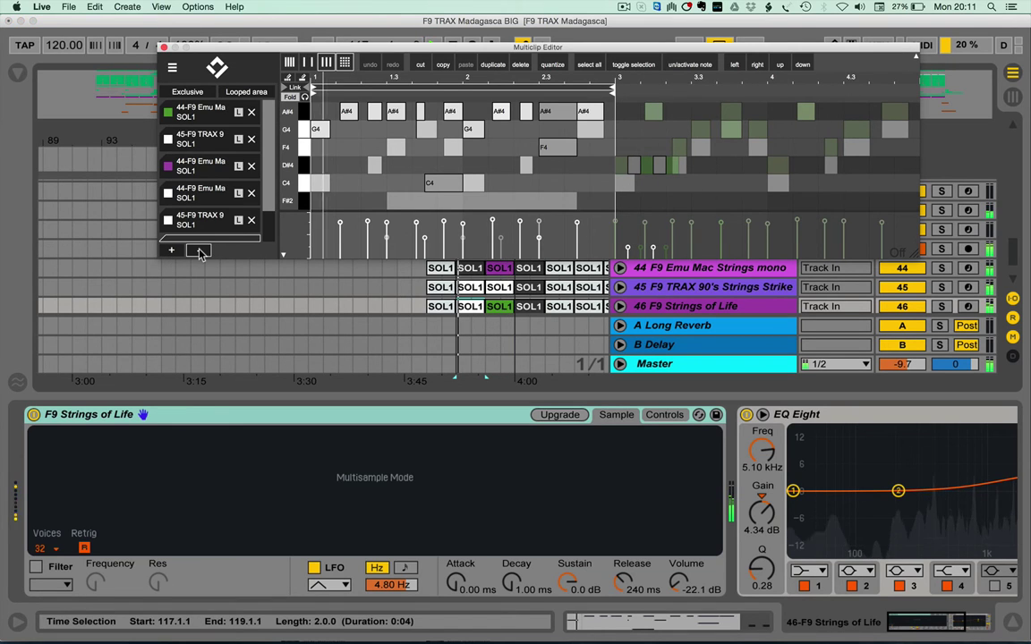
pyautogui.click(253, 221)
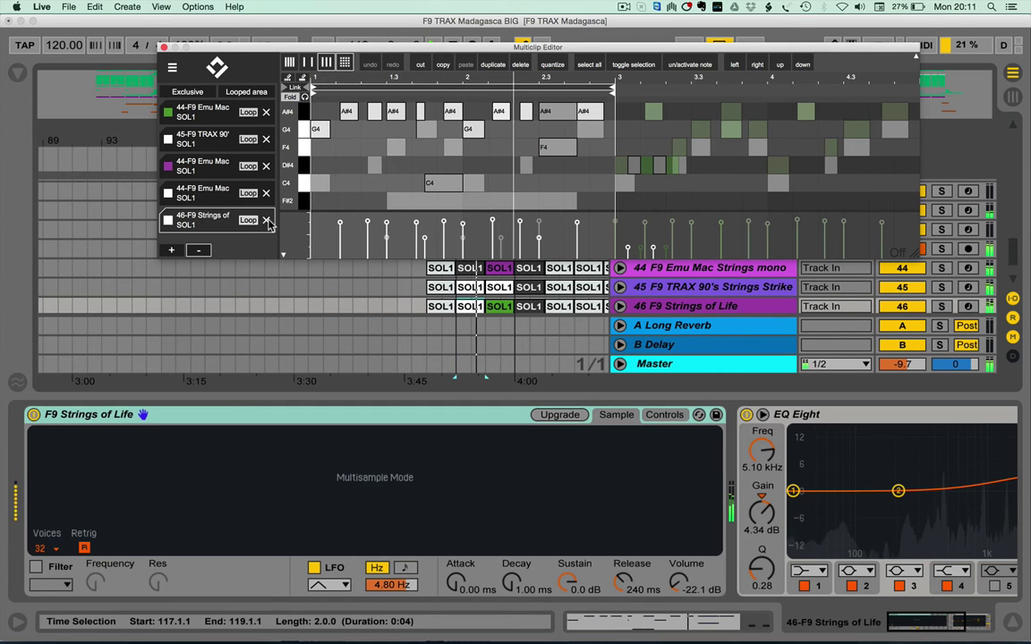
pyautogui.click(265, 140)
pyautogui.click(266, 113)
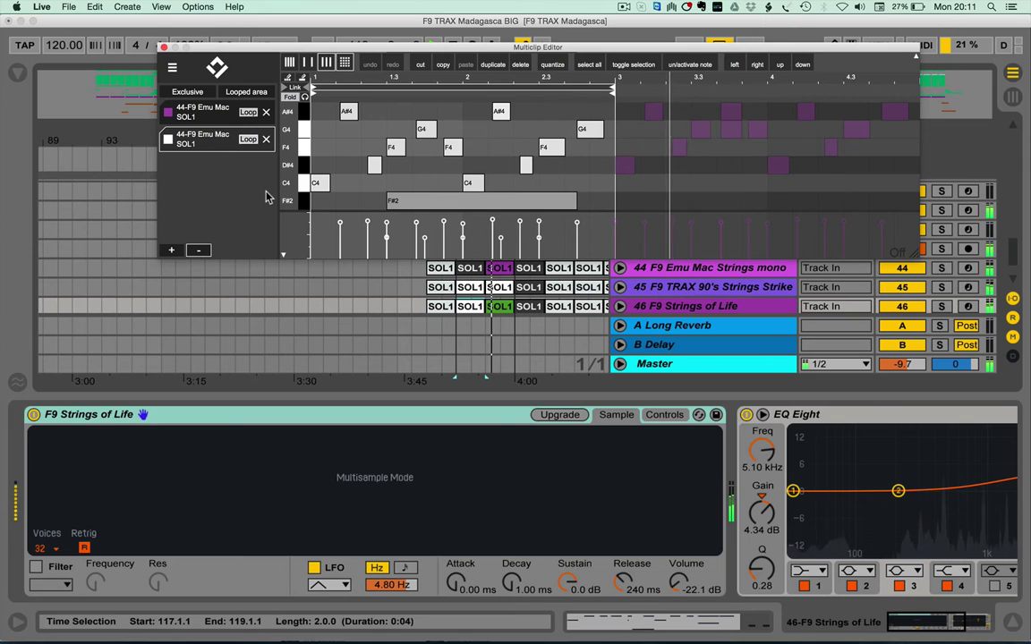
# Enable exclusive editing, try and delete a test C4 note, then focus the purple clip's notes
pyautogui.click(215, 95)
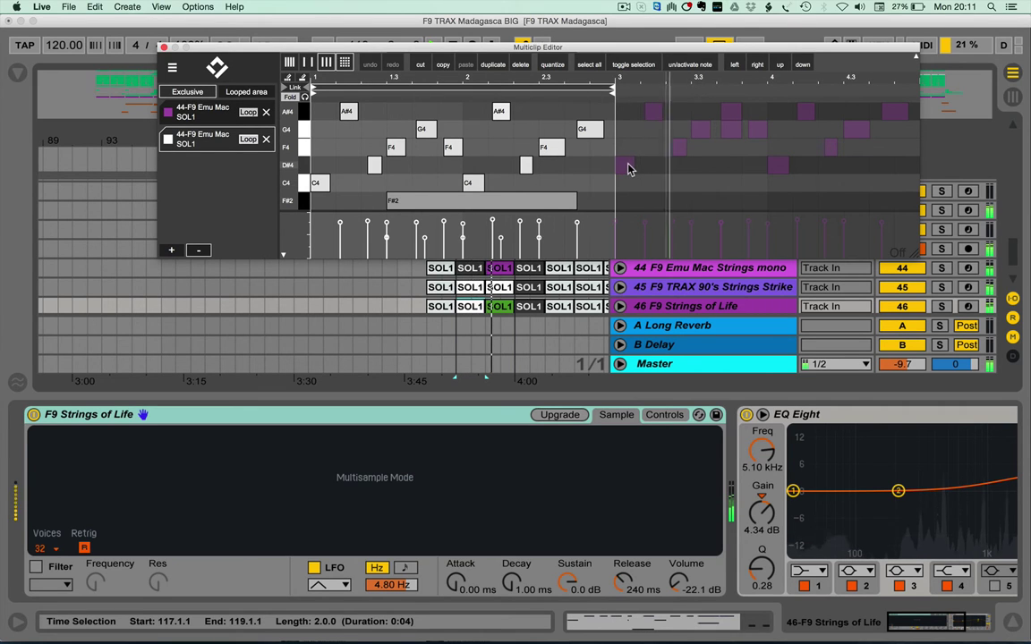
pyautogui.click(677, 150)
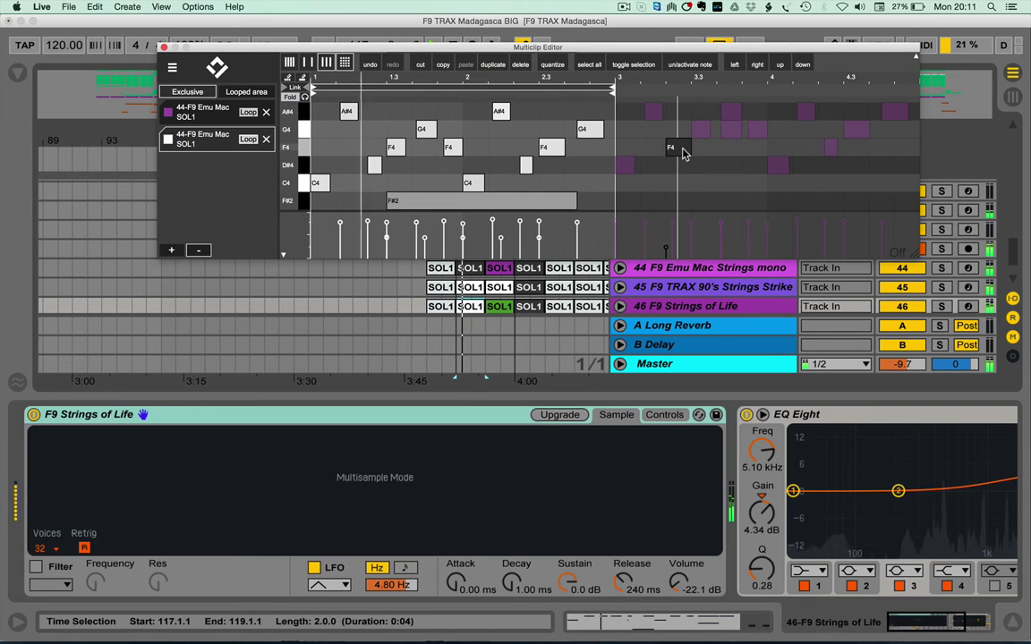
pyautogui.moveTo(682, 151); pyautogui.dragTo(682, 186)
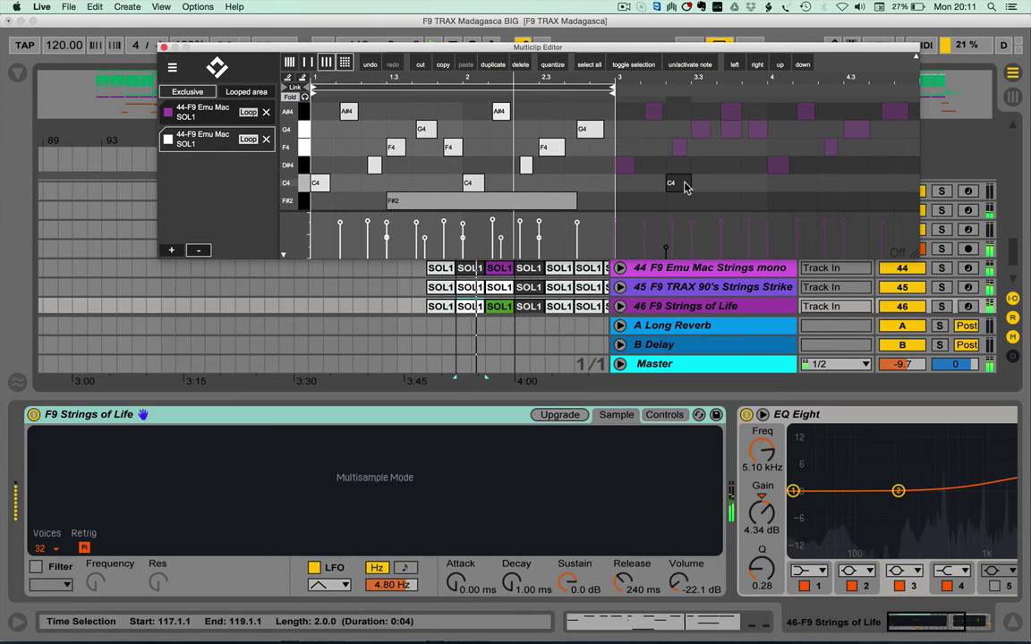
pyautogui.press('BackSpace')
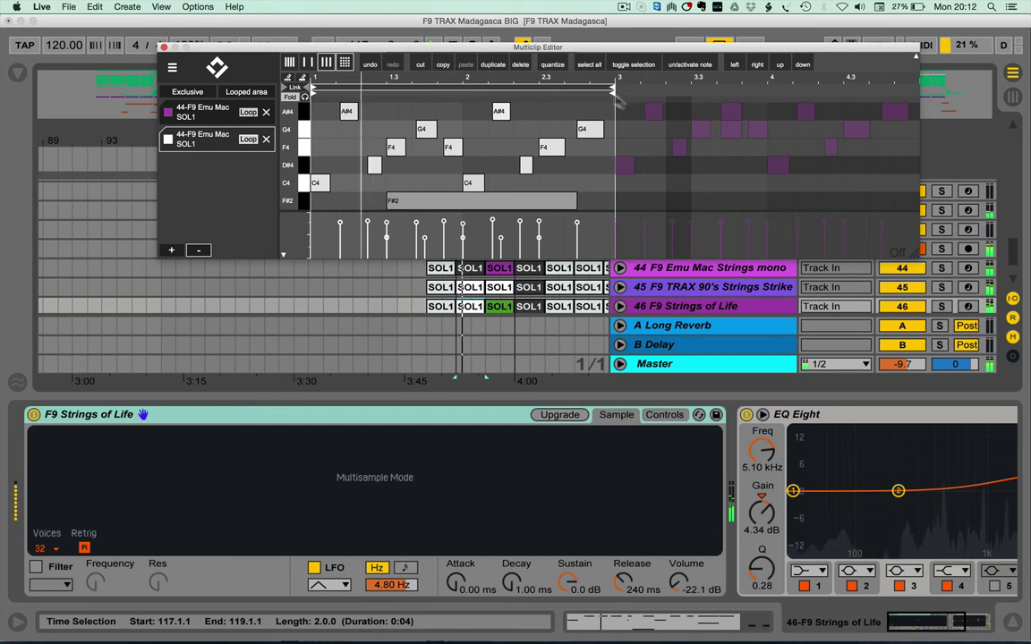
pyautogui.click(650, 111)
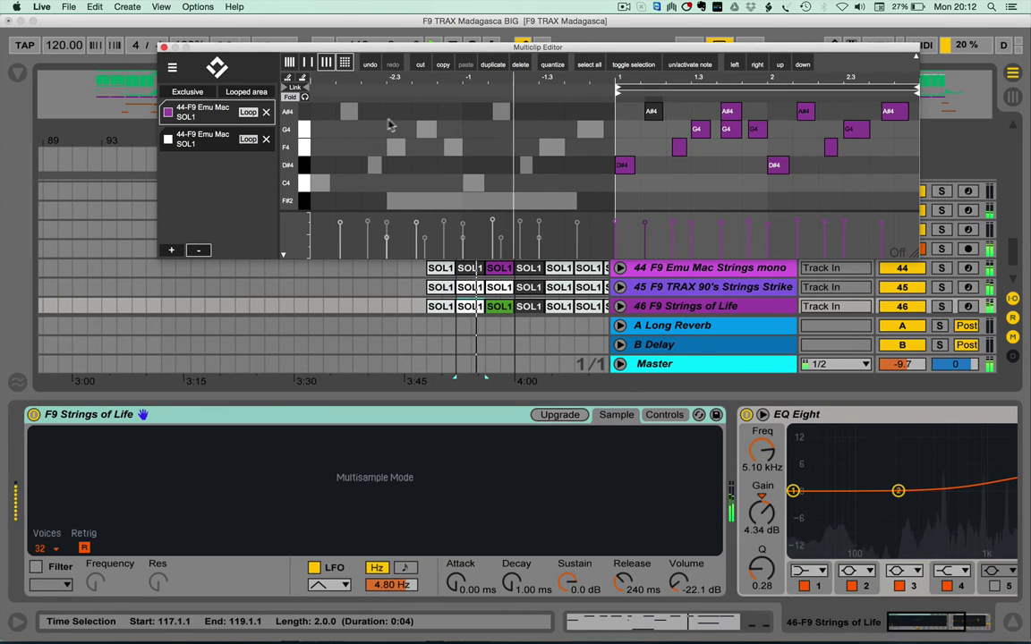
# Activate the second clip and change its first A#4 note's velocity
pyautogui.click(348, 114)
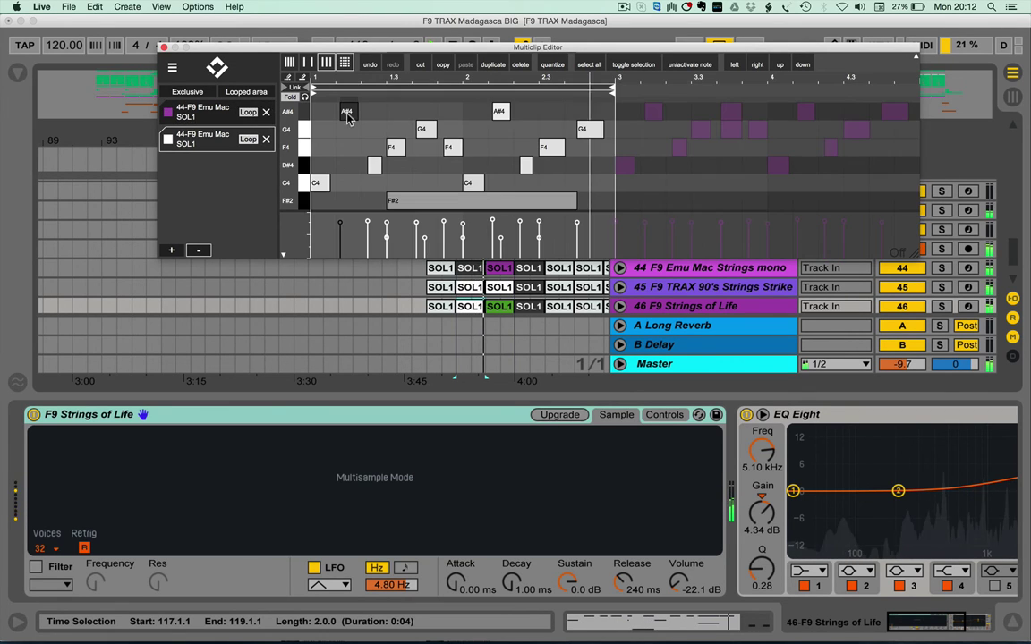
pyautogui.click(343, 231)
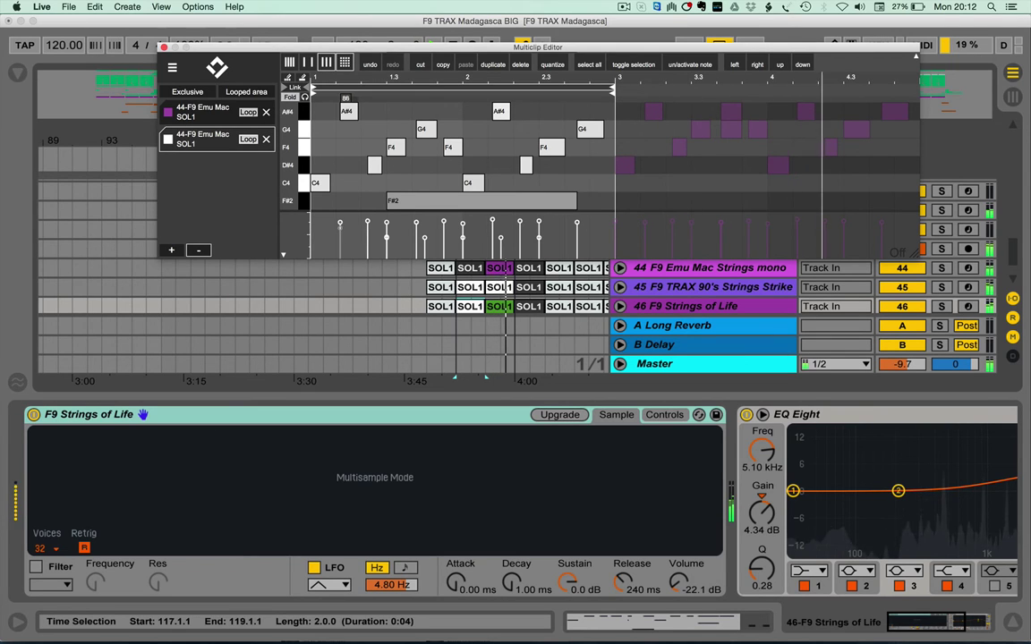
pyautogui.moveTo(340, 240)
pyautogui.mouseDown()
pyautogui.moveTo(340, 251)
pyautogui.moveTo(343, 227)
pyautogui.mouseUp()
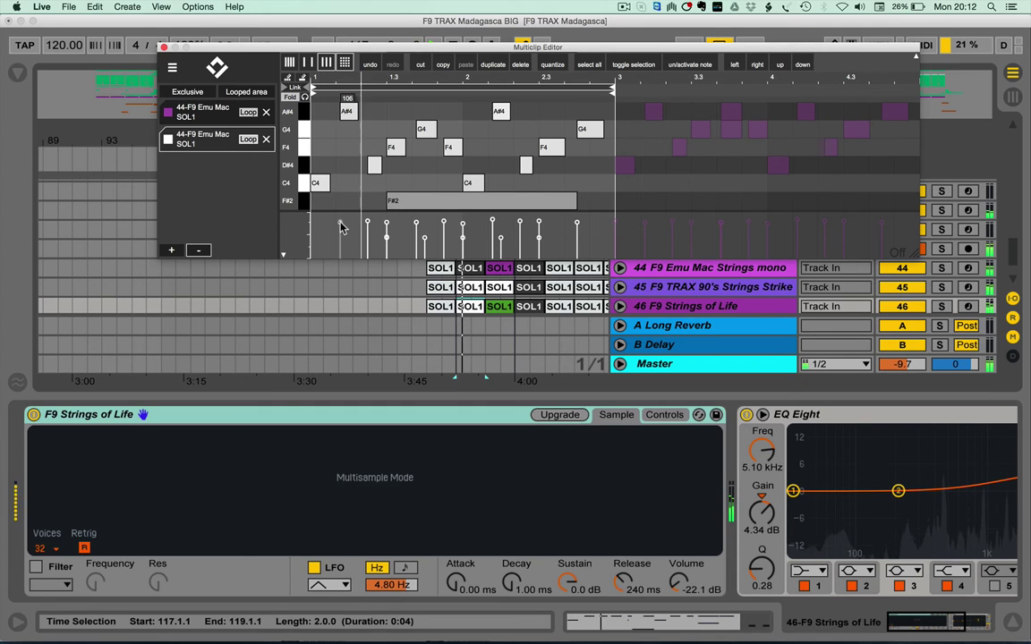
# Add and discard a D#4 note, then add a short C4 near beat 1.3
pyautogui.doubleClick(421, 167)
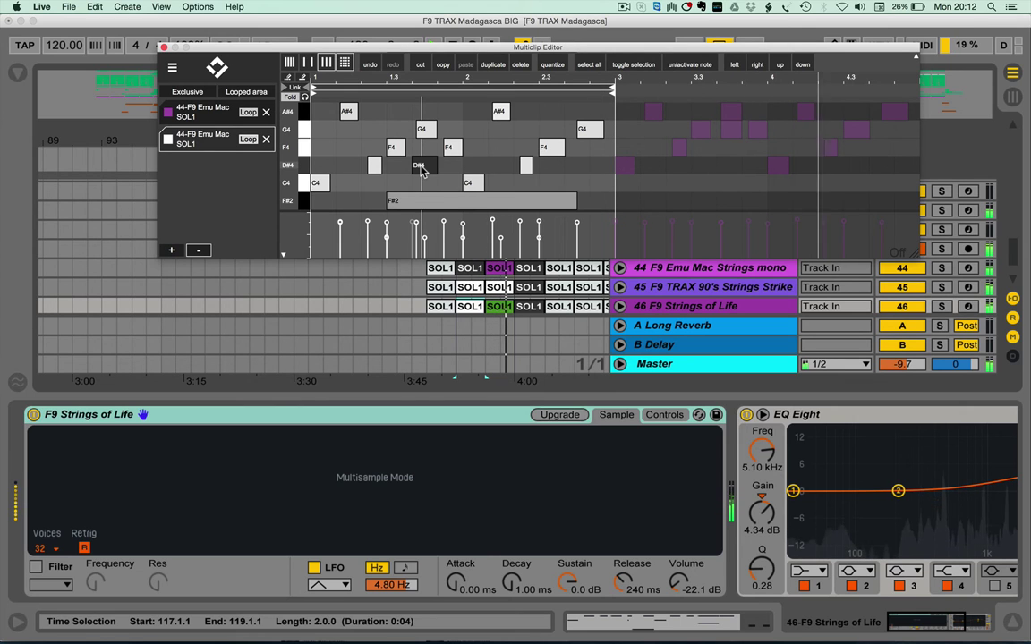
pyautogui.press('BackSpace')
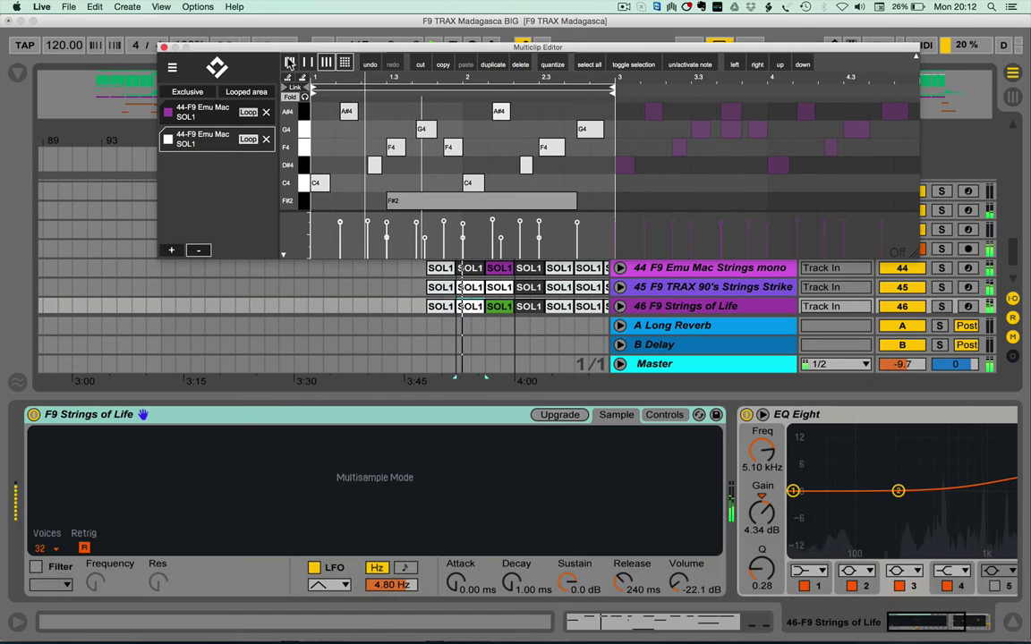
pyautogui.click(392, 188)
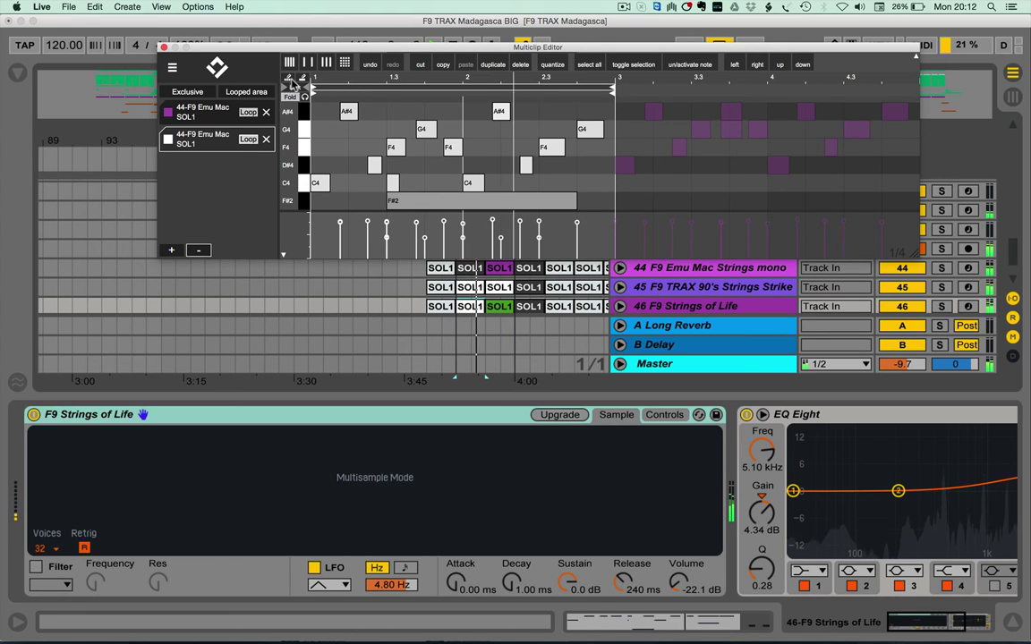
# Draw D#4 notes with the pencil and trim them to one sixteenth-length D#4 at beat 1.3
pyautogui.click(329, 127)
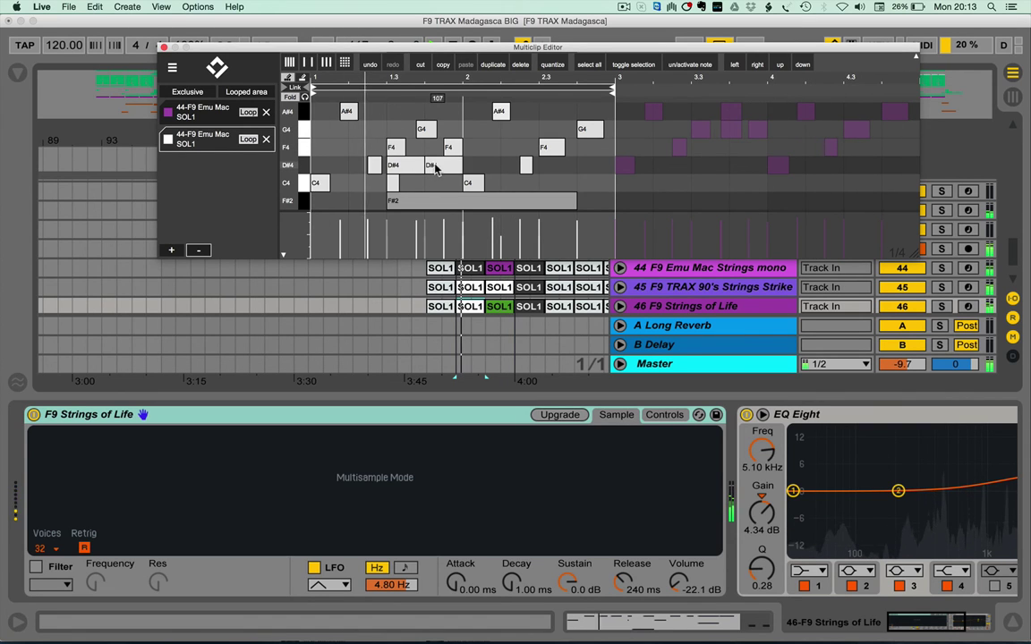
pyautogui.moveTo(392, 167); pyautogui.dragTo(483, 169)
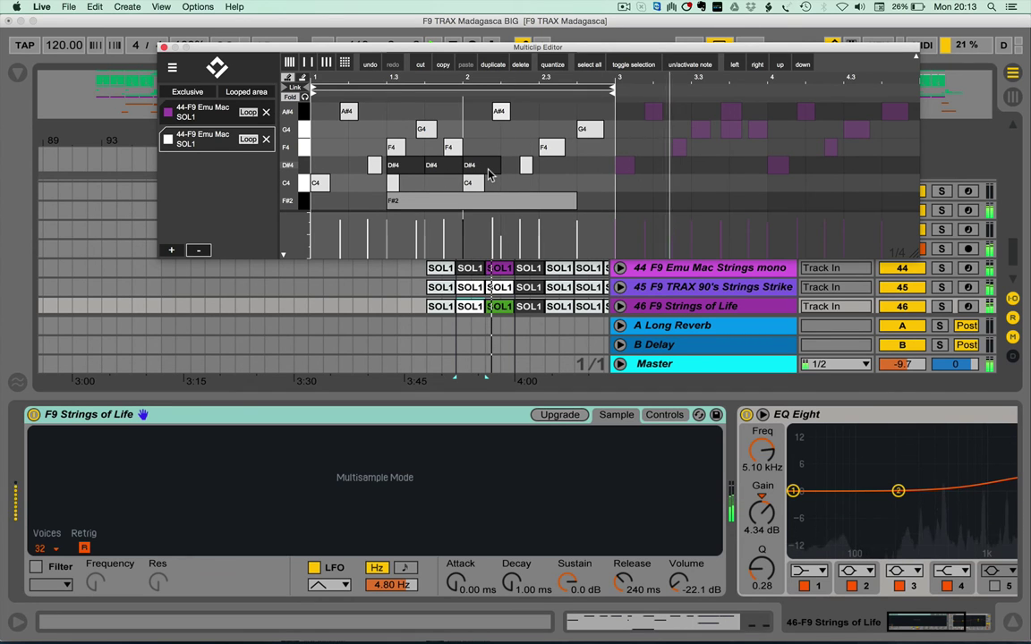
pyautogui.click(303, 77)
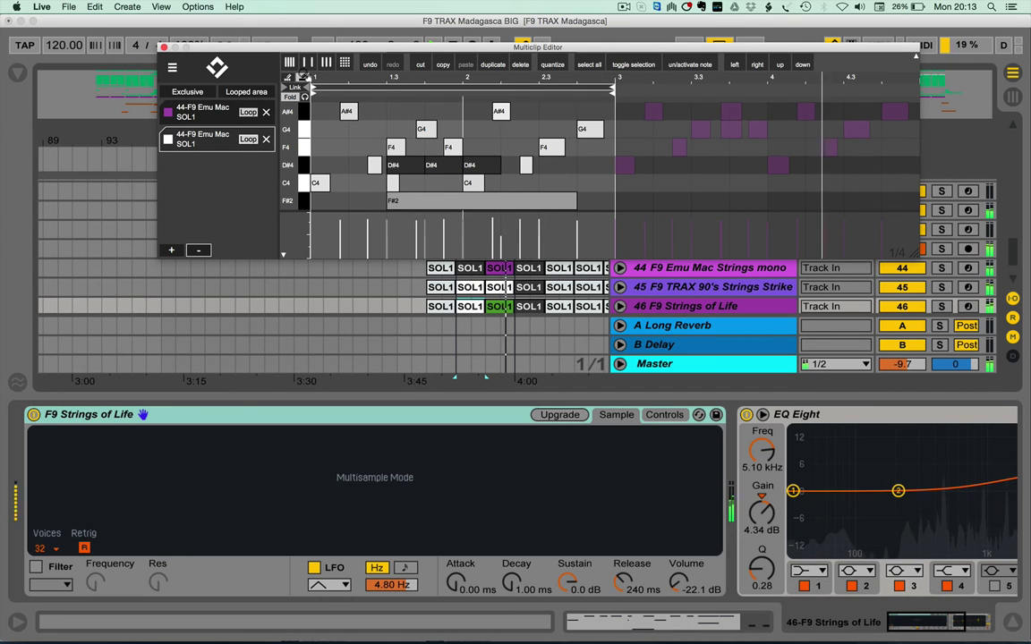
pyautogui.click(395, 166)
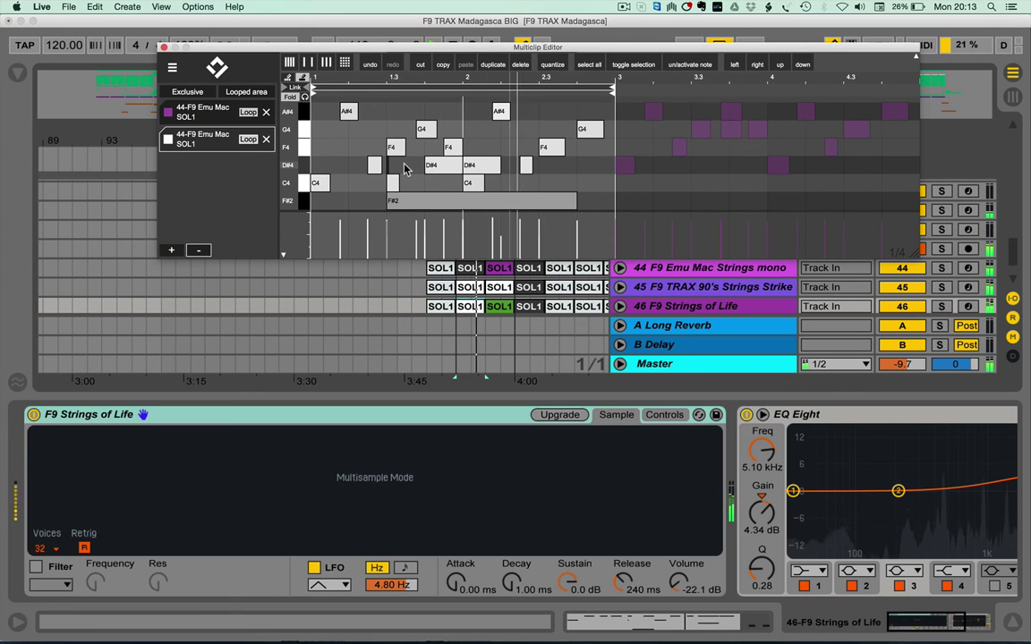
pyautogui.moveTo(398, 168); pyautogui.dragTo(582, 166)
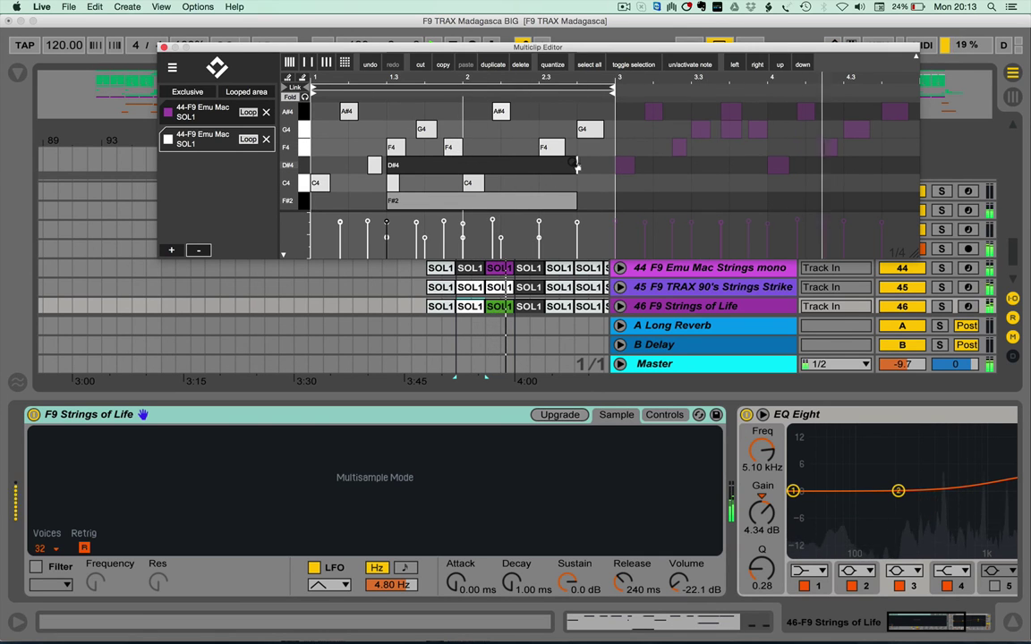
pyautogui.moveTo(570, 167); pyautogui.dragTo(426, 170)
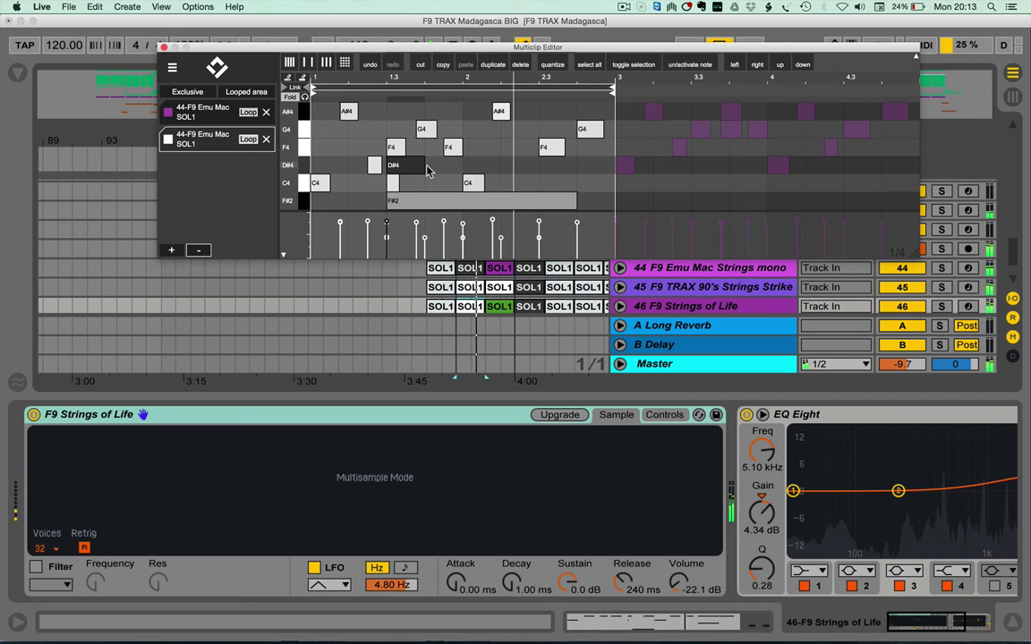